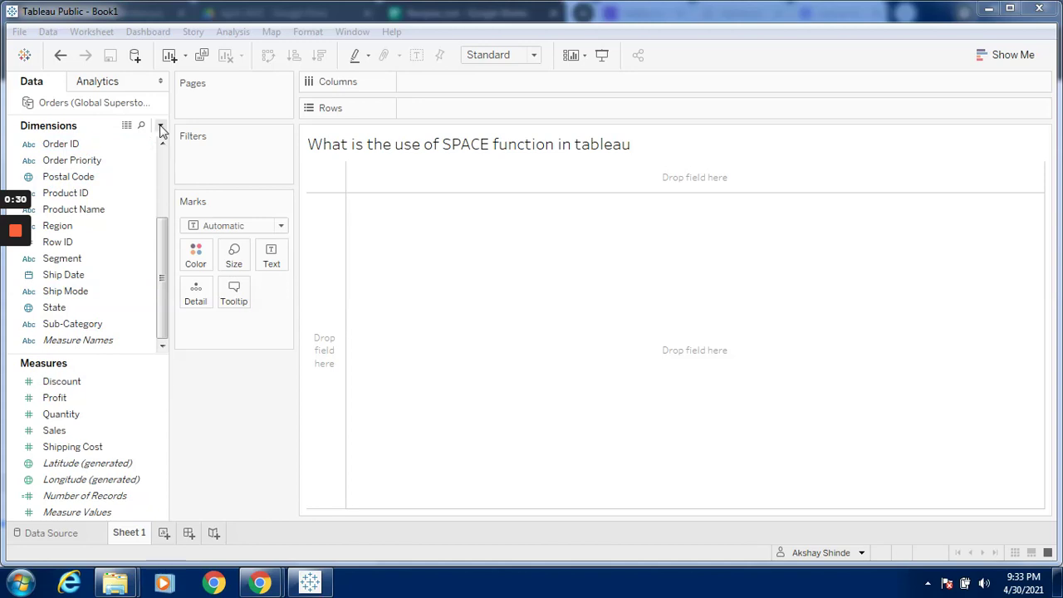
Create a new calculated field named "Space Func".
left_click(161, 127)
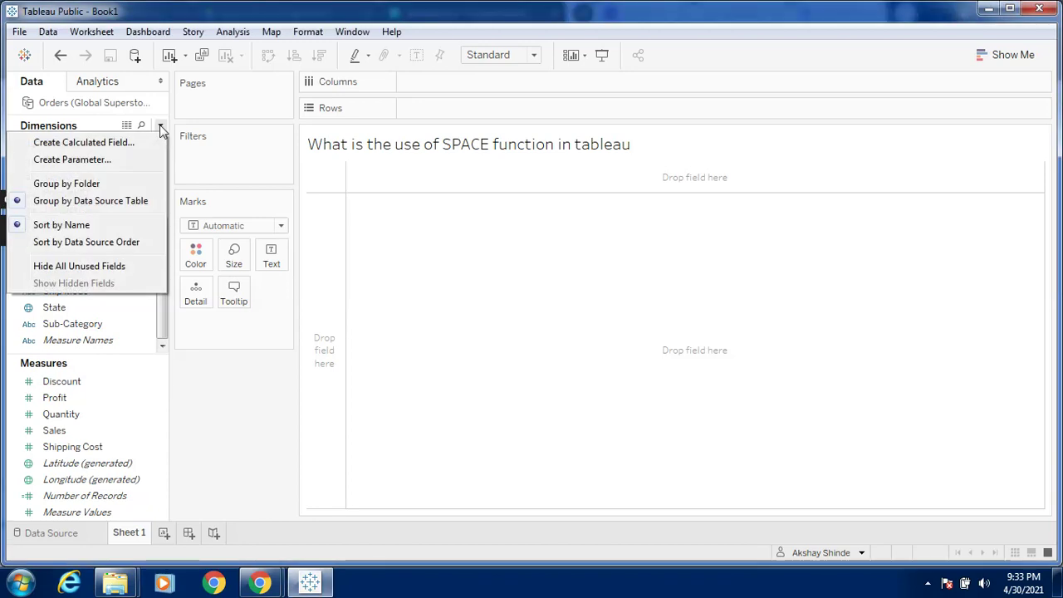
left_click(121, 144)
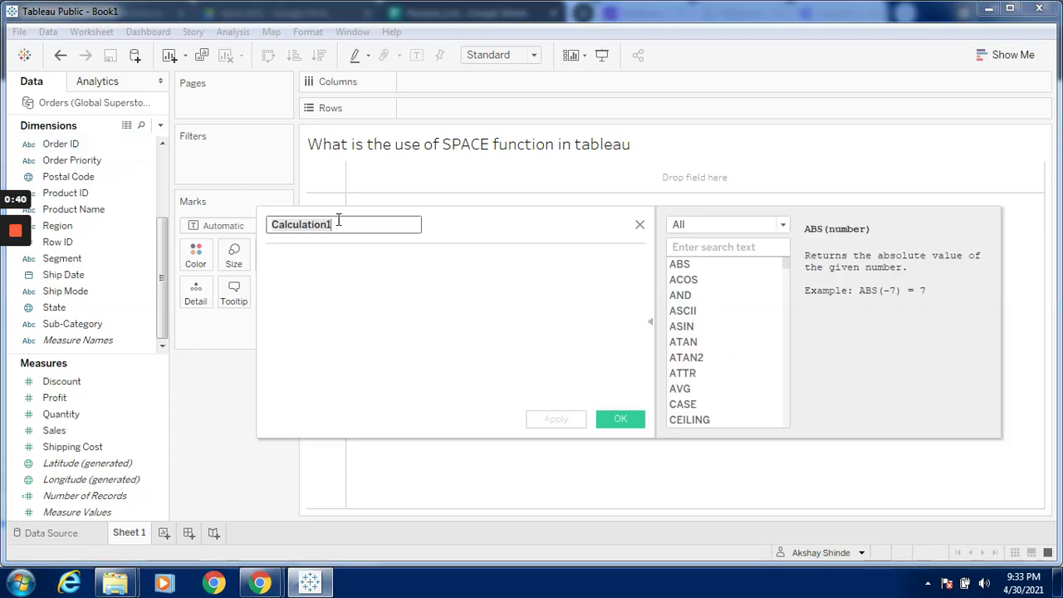
key("BackSpace")
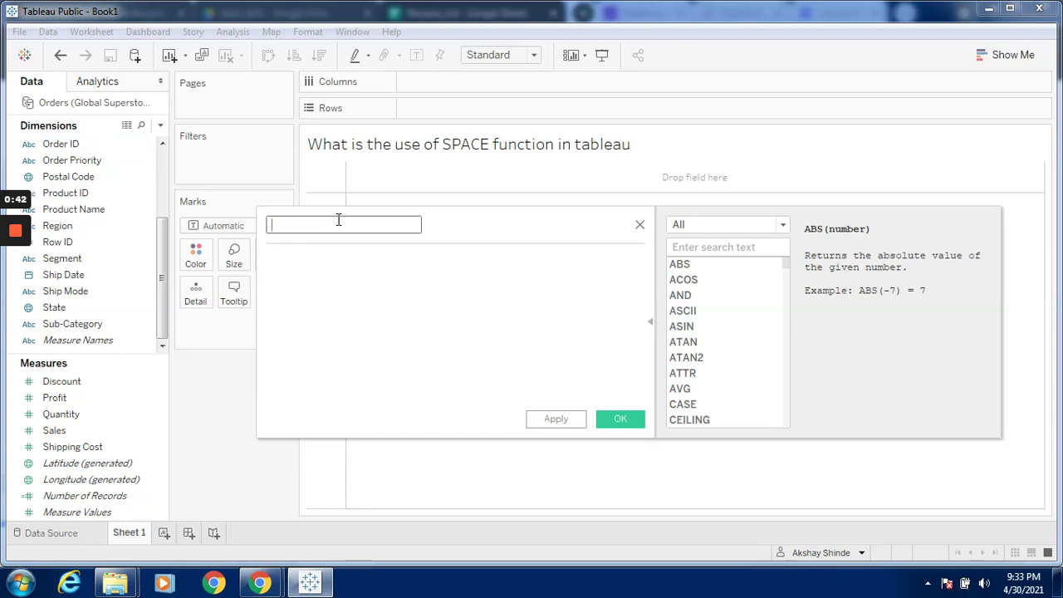
type("Space Func")
Enter the formula SPACE(1)=" " for the Space Func calculation, then apply and save the field.
left_click(303, 259)
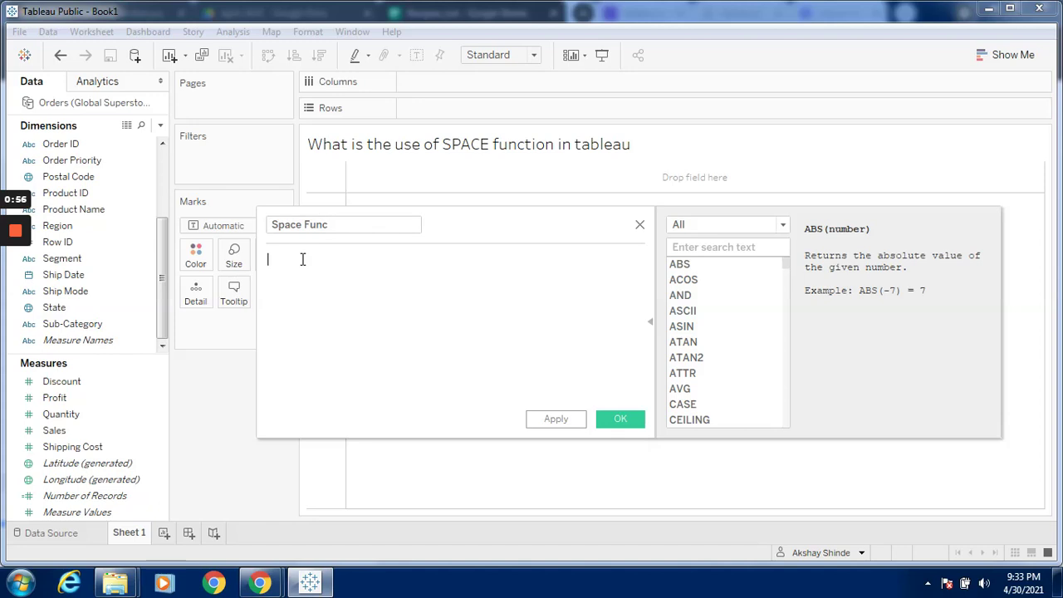
type("space")
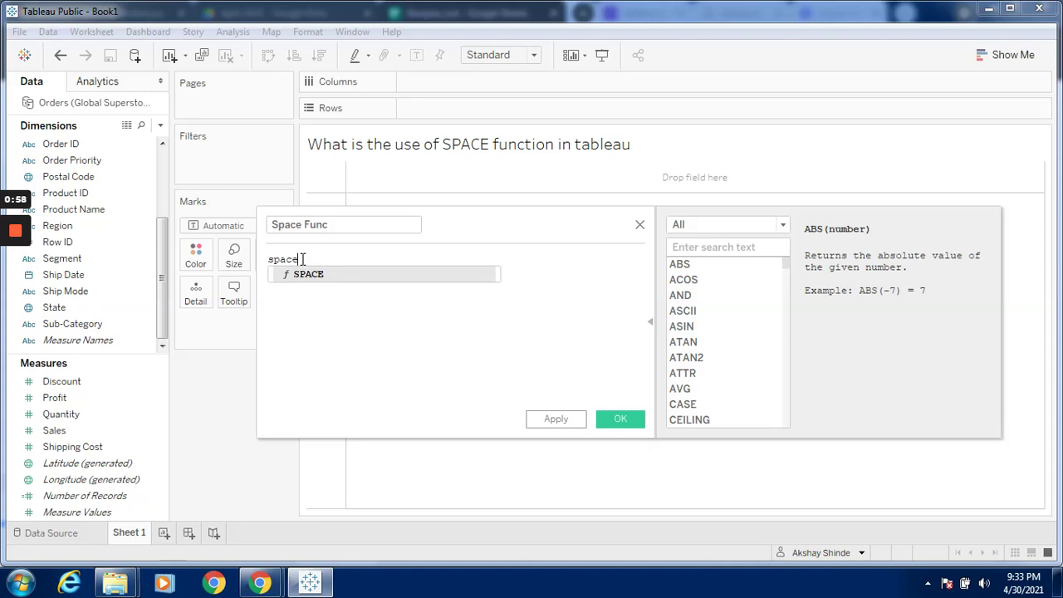
key("Return")
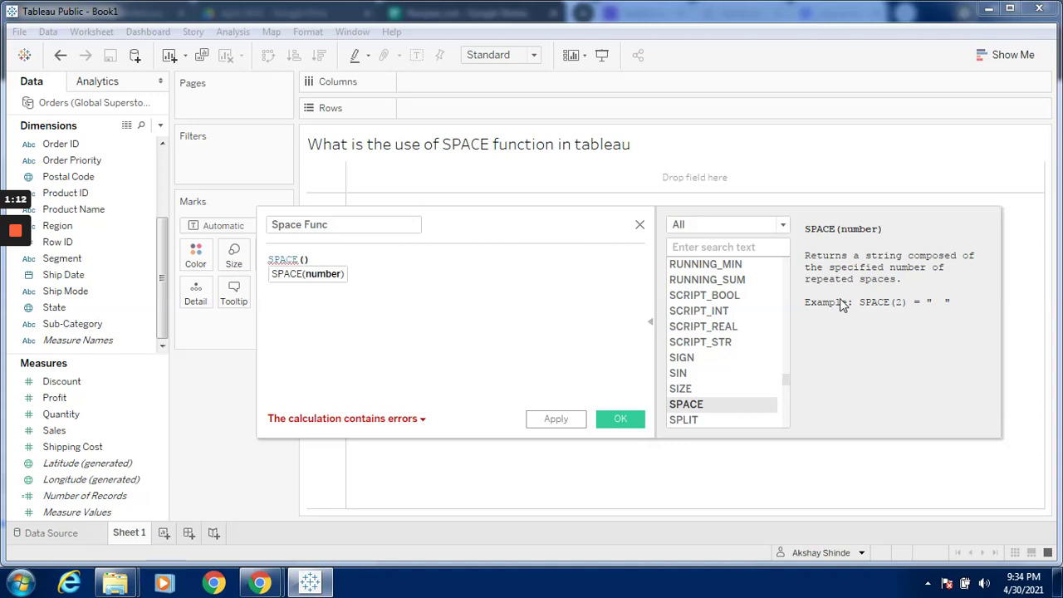
type("1")
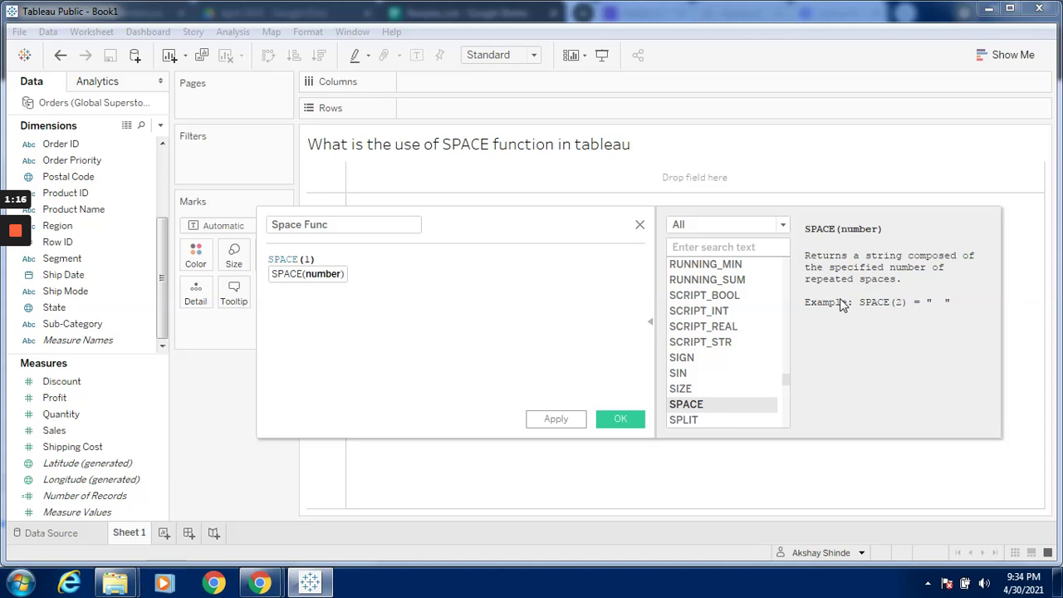
left_click(333, 260)
type("=")
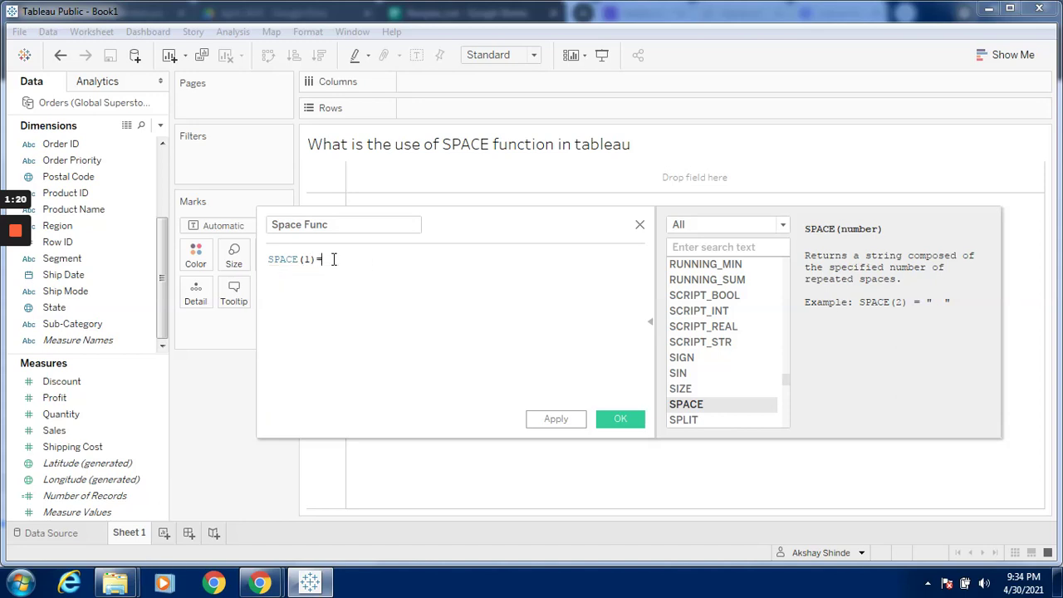
type("\" \"")
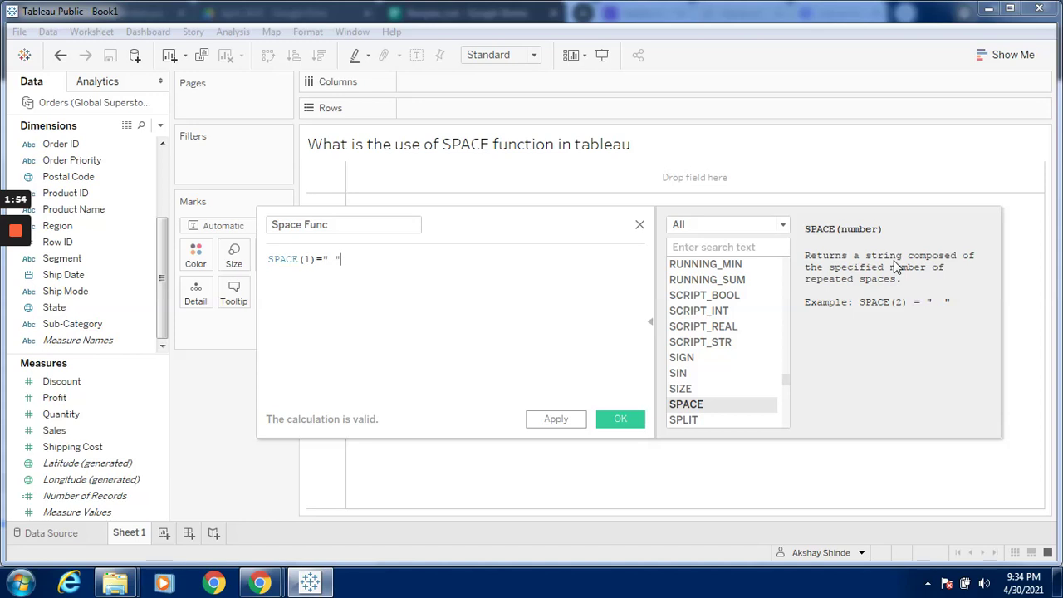
left_click(556, 420)
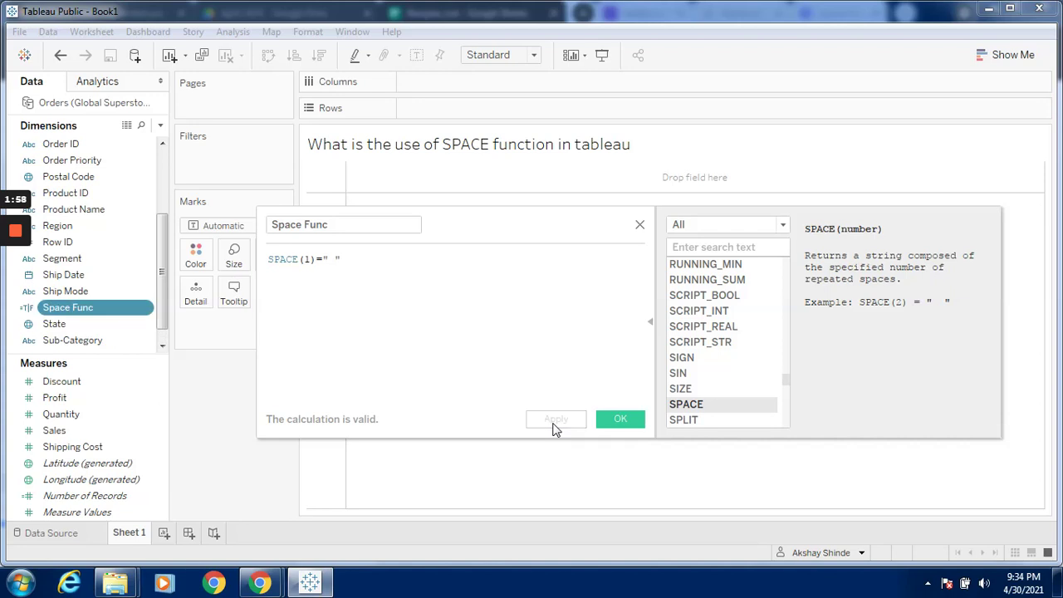
left_click(623, 427)
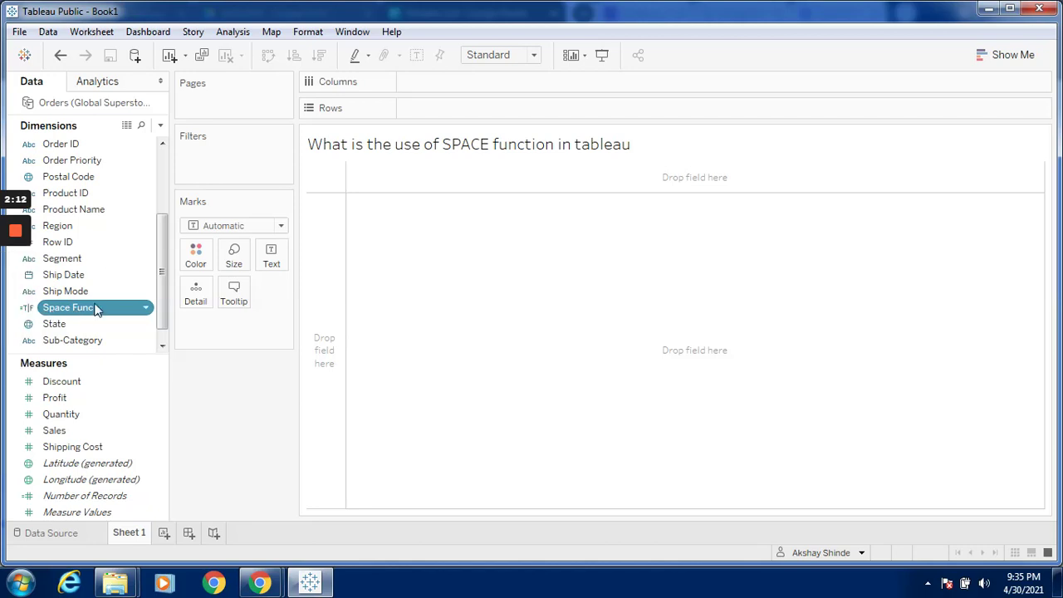
Place the Customer Name dimension on Rows to list the customers in the view.
scroll(164, 177, "up", 3)
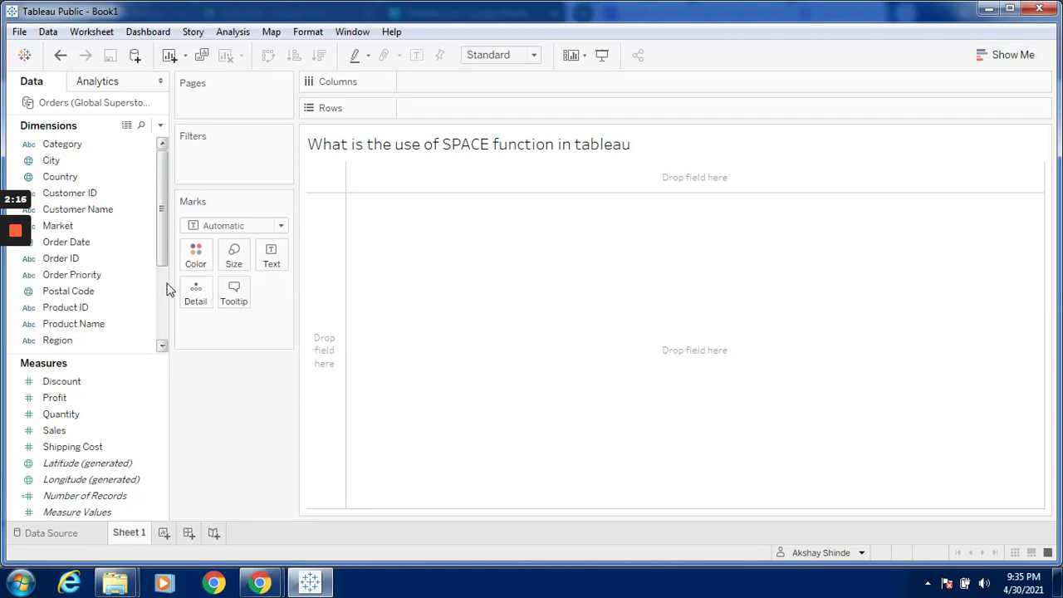
scroll(166, 289, "down", 3)
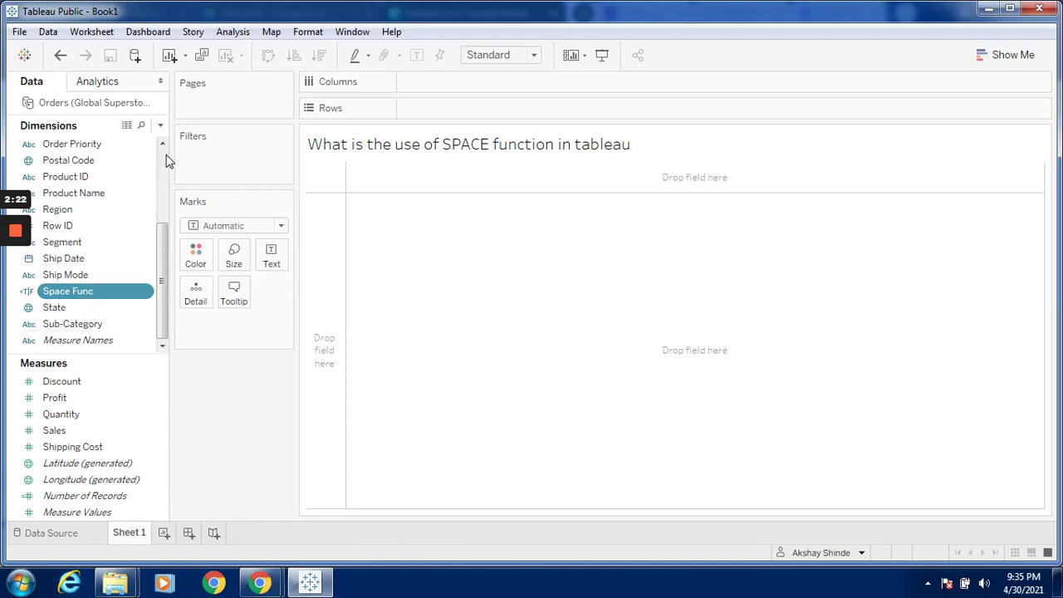
scroll(164, 158, "up", 3)
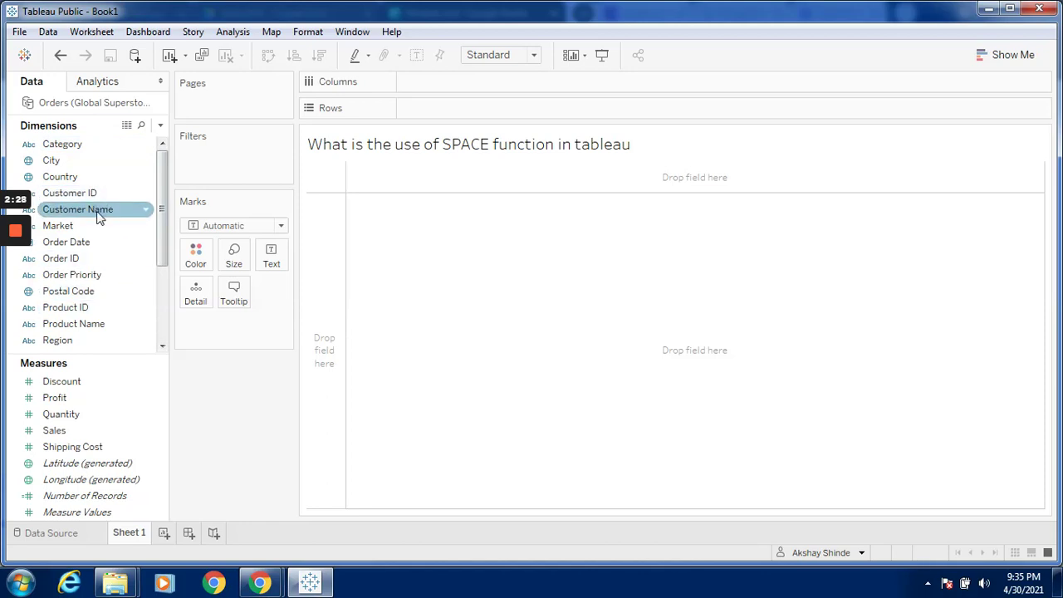
left_click_drag(100, 216, 464, 111)
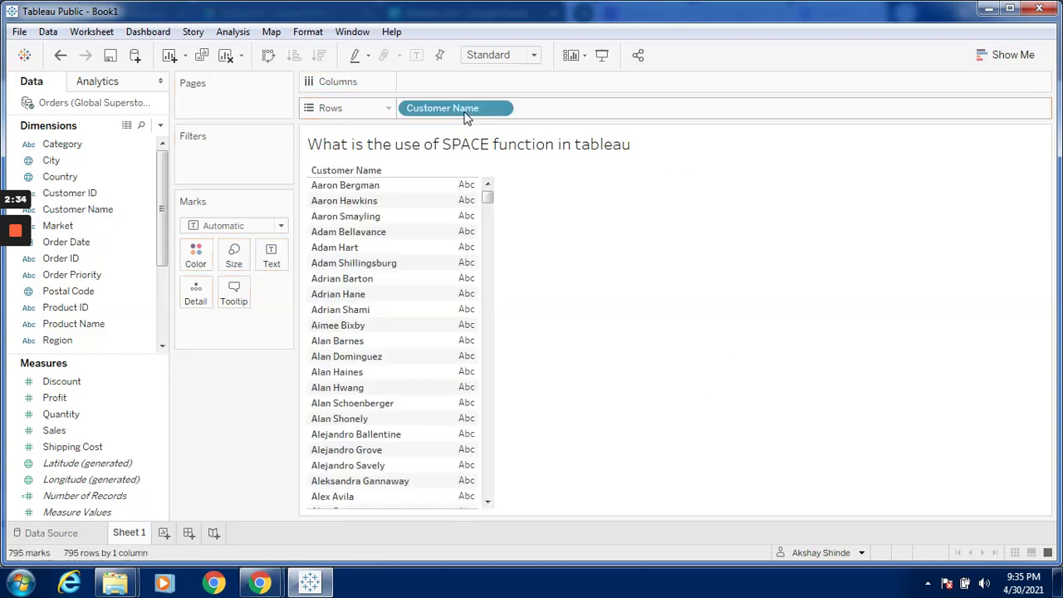
Add the Space Func field to Rows after Customer Name.
left_click(162, 302)
left_click(94, 290)
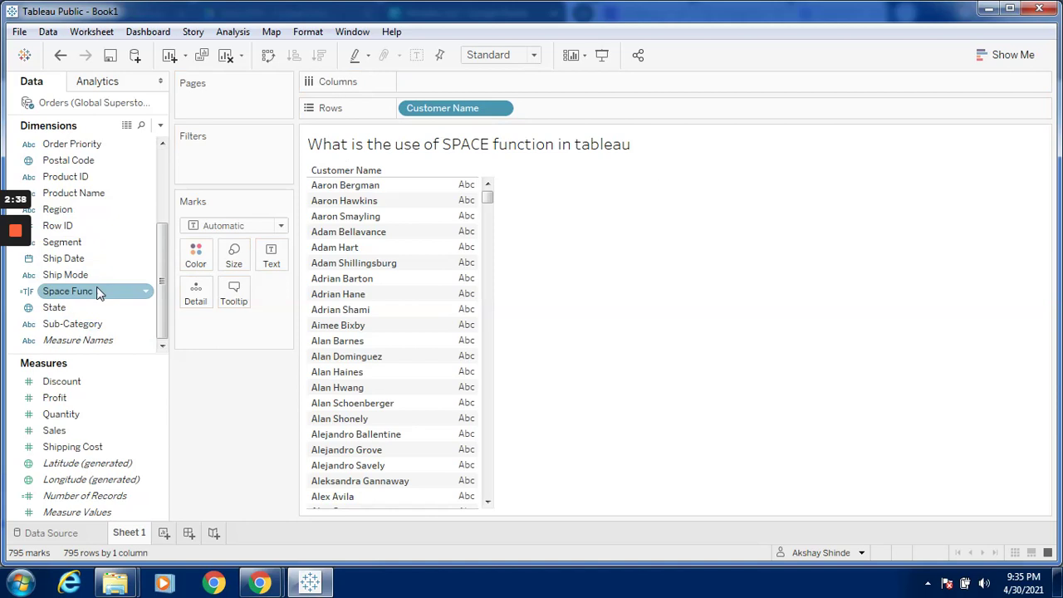
left_click(97, 292)
left_click_drag(97, 290, 585, 108)
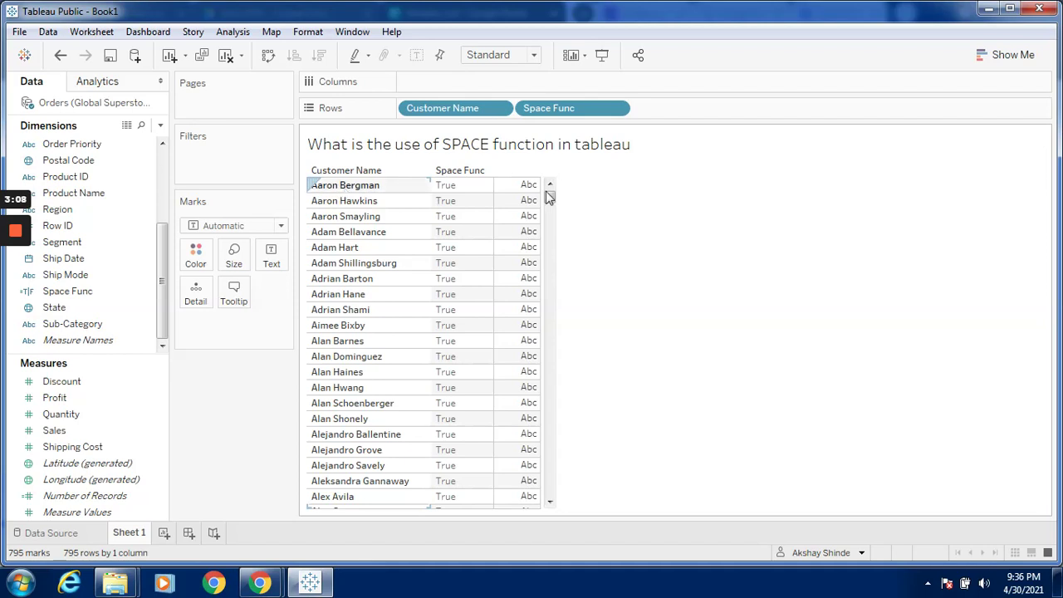
Open the Space Func calculation to review its formula, then close it without editing.
left_click(104, 294)
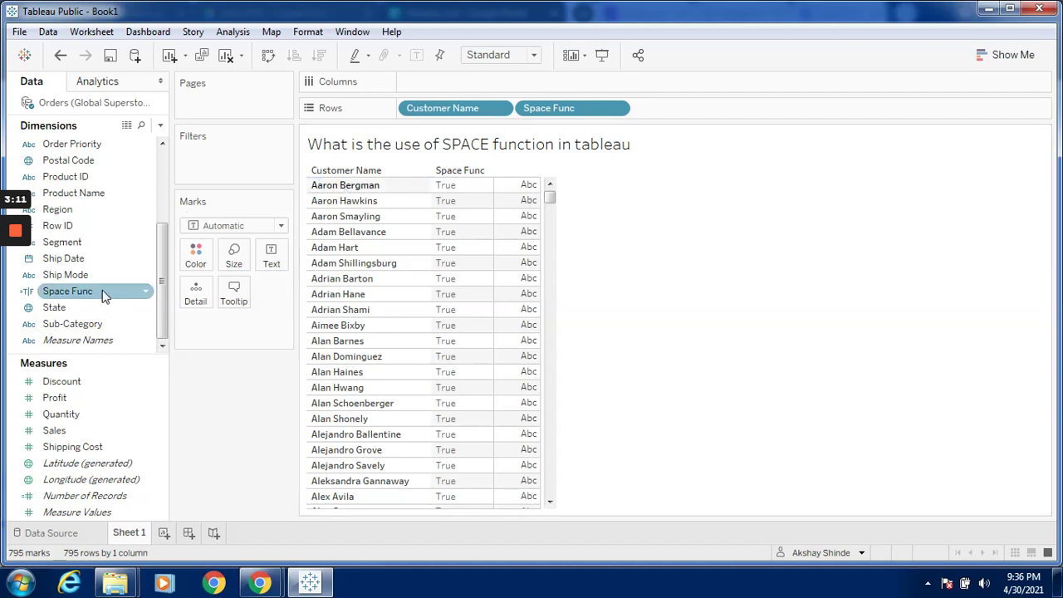
left_click(145, 294)
left_click(207, 96)
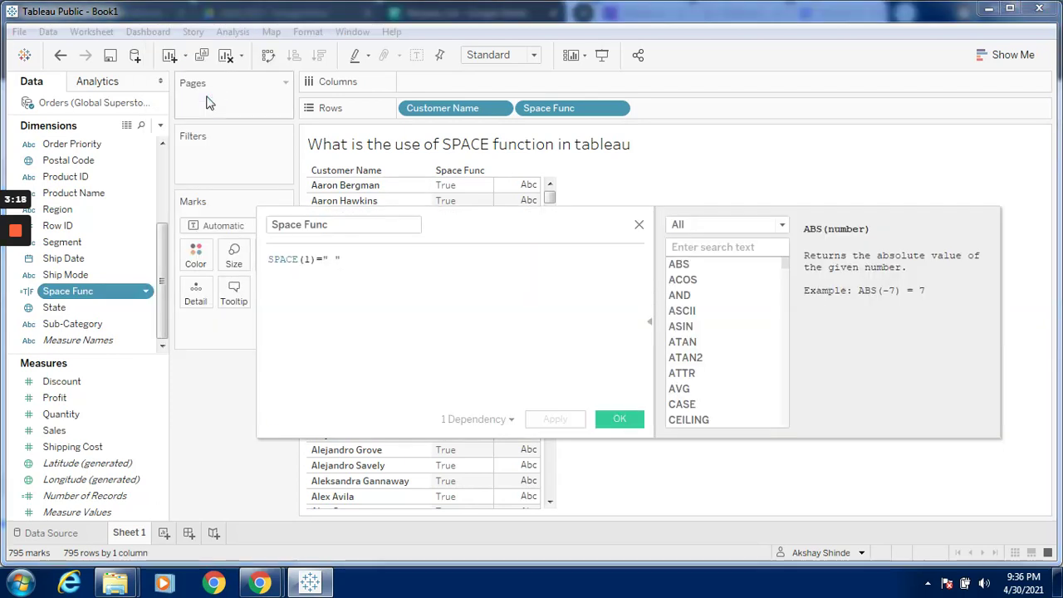
left_click(308, 260)
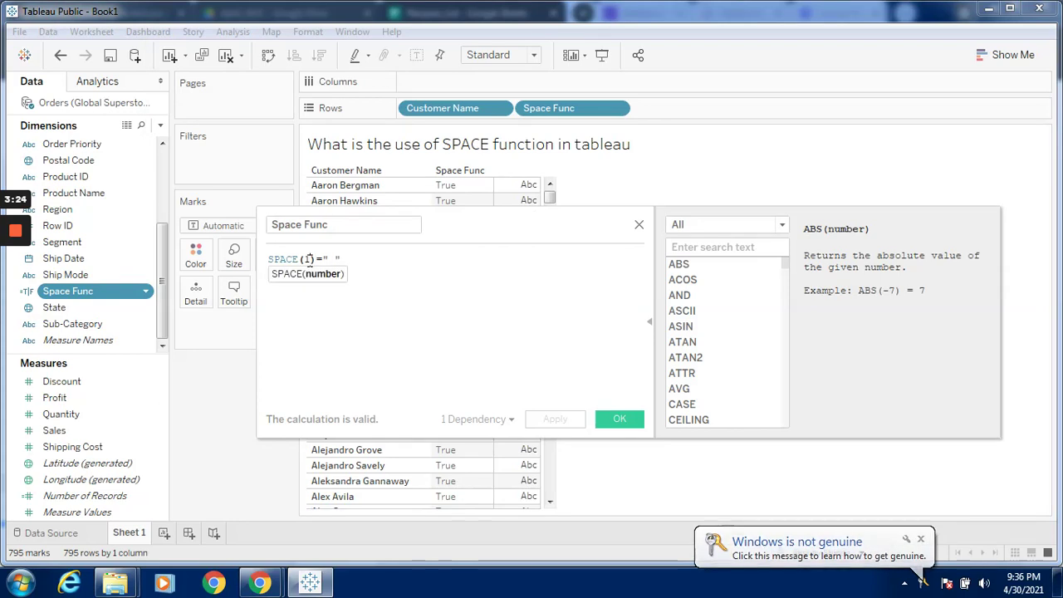
left_click(639, 226)
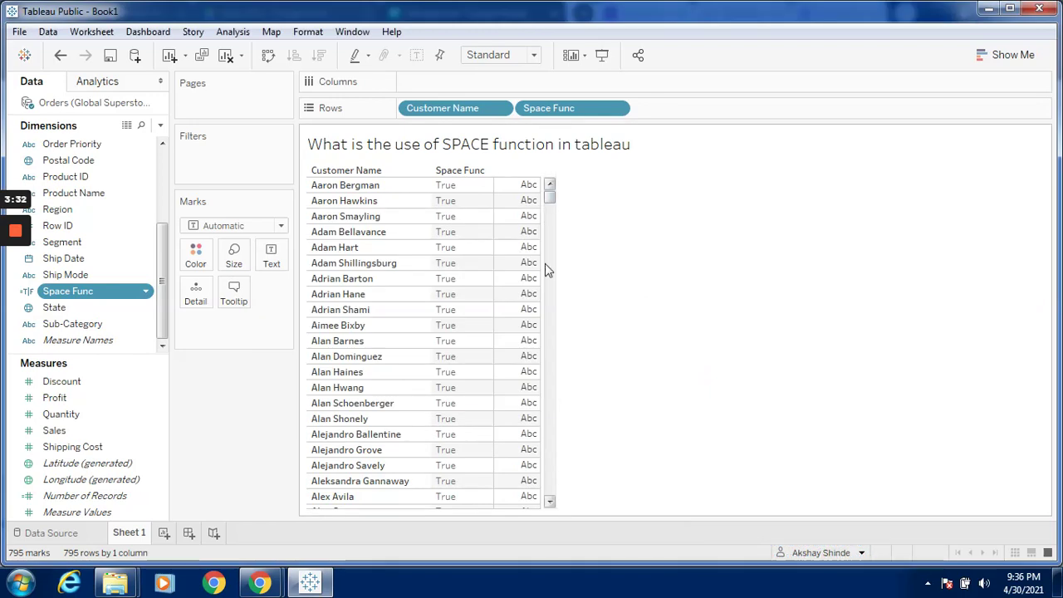
Add the Profit measure to the view as the summed text value for each customer.
left_click(78, 401)
double_click(76, 399)
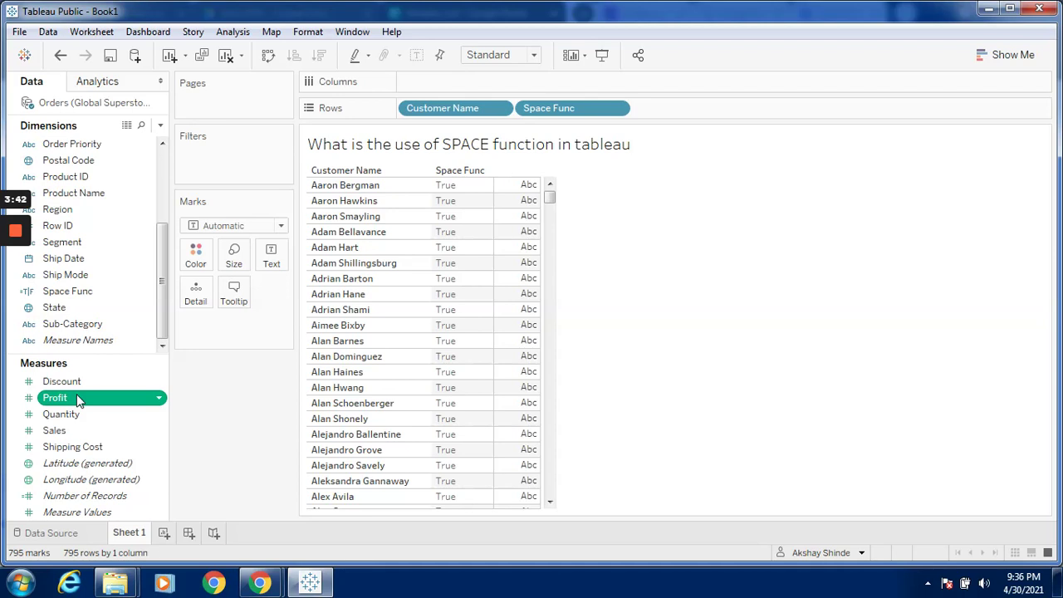
double_click(79, 400)
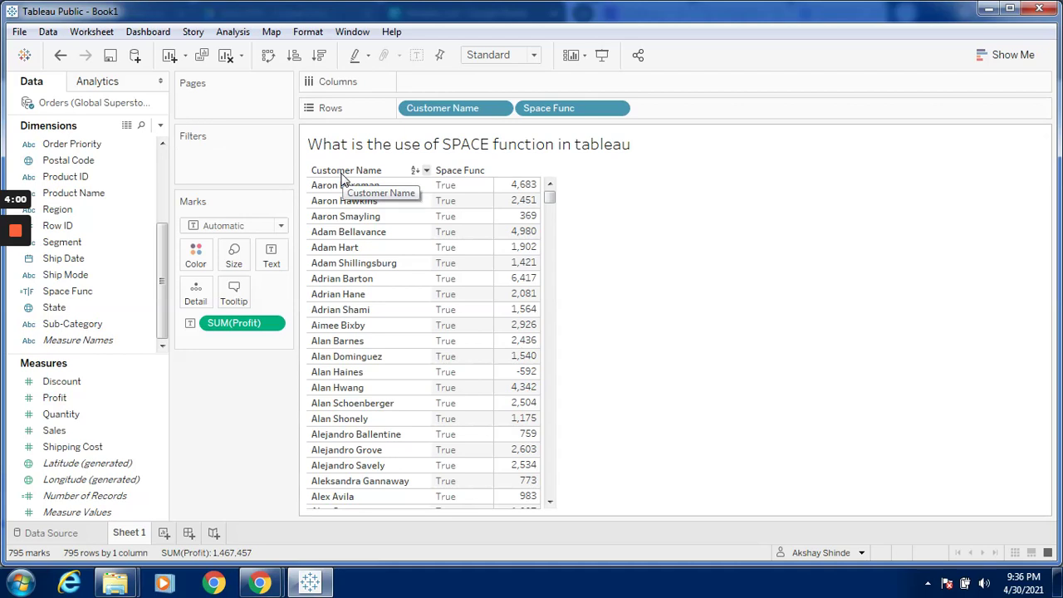
left_click(518, 231)
left_click(524, 186)
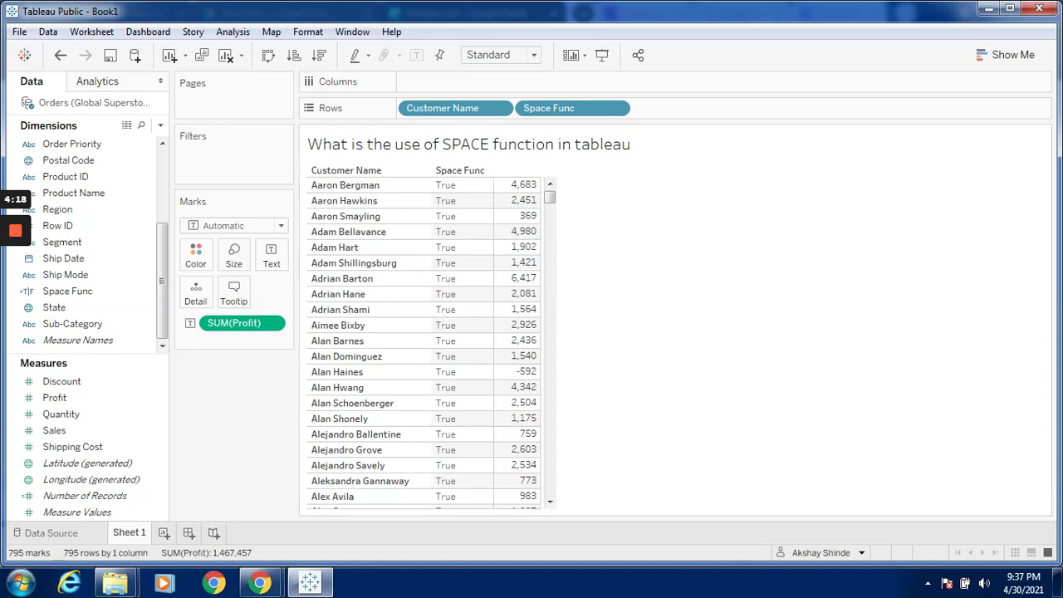
mouse_move(15, 234)
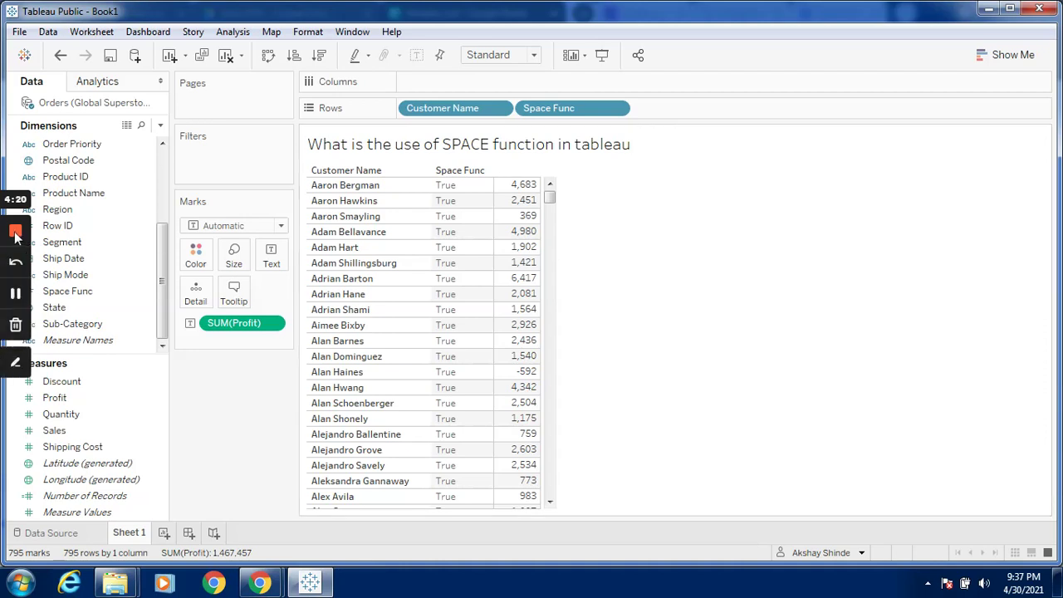